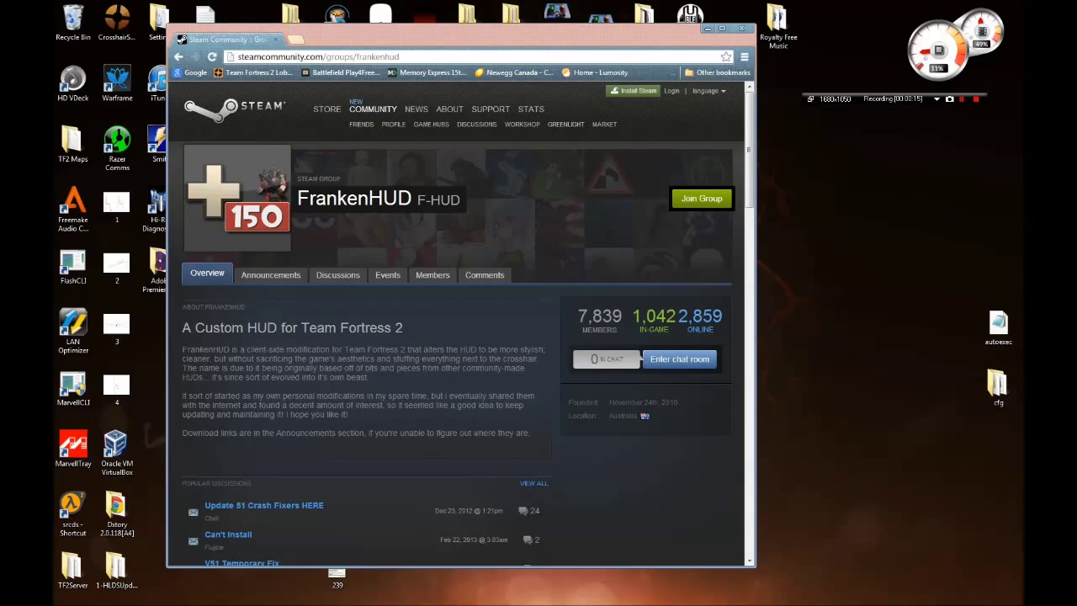
# Review the overview, popular discussions and recent announcements on the FrankenHUD Steam group page.
pyautogui.click(722, 28)
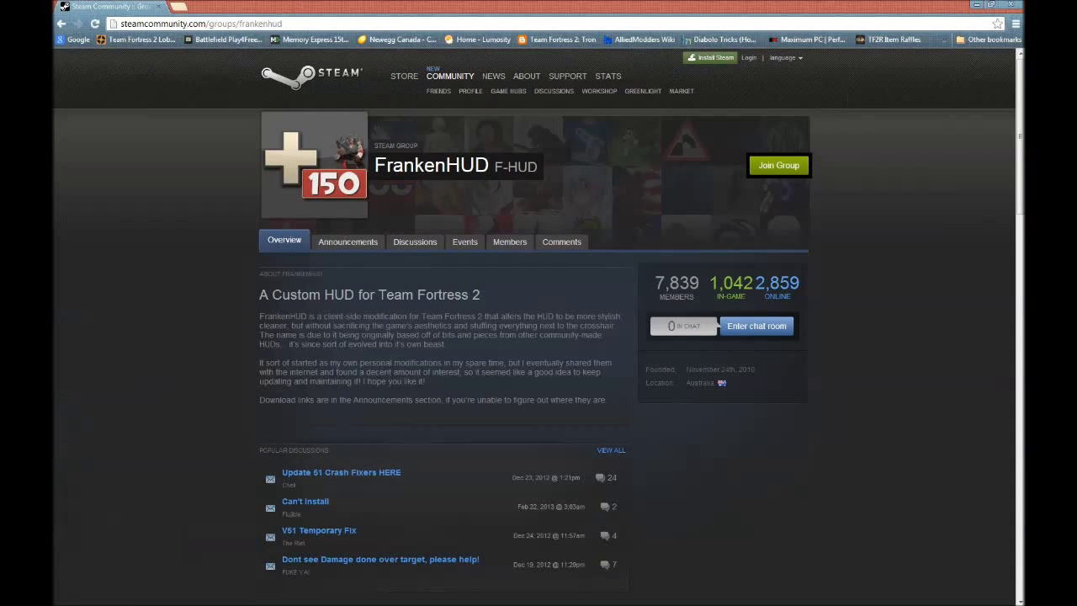
pyautogui.scroll(-2, 538, 336)
pyautogui.scroll(-3, 539, 337)
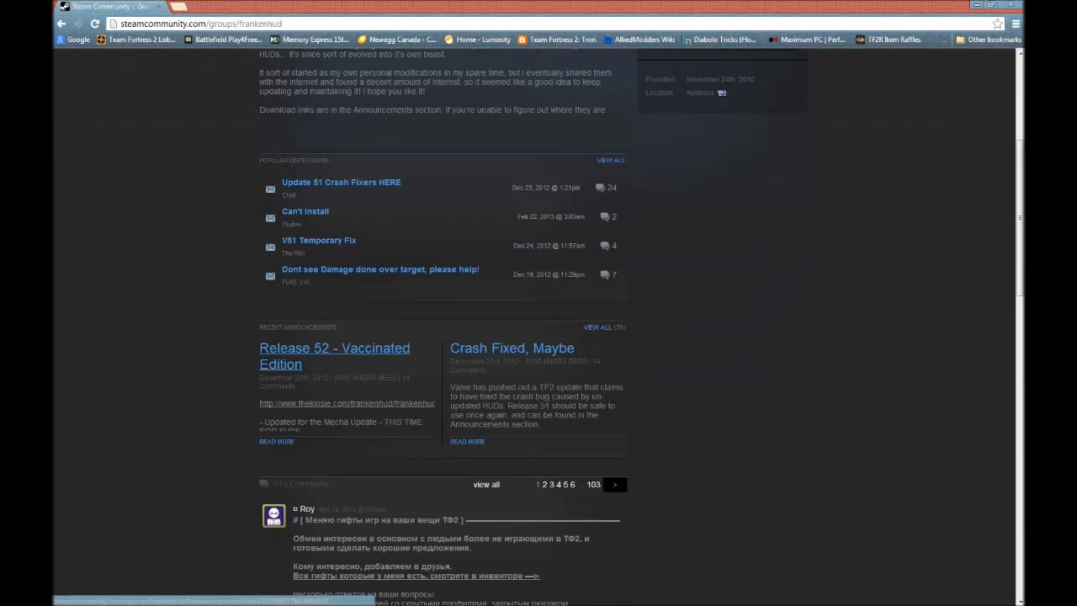
pyautogui.scroll(5, 538, 337)
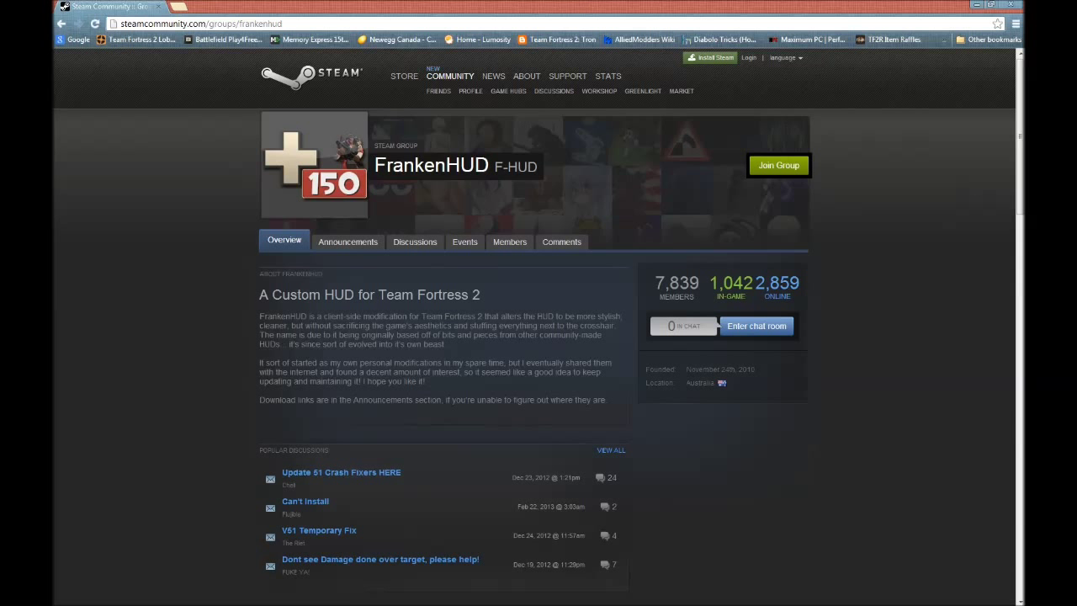
pyautogui.scroll(-4, 539, 336)
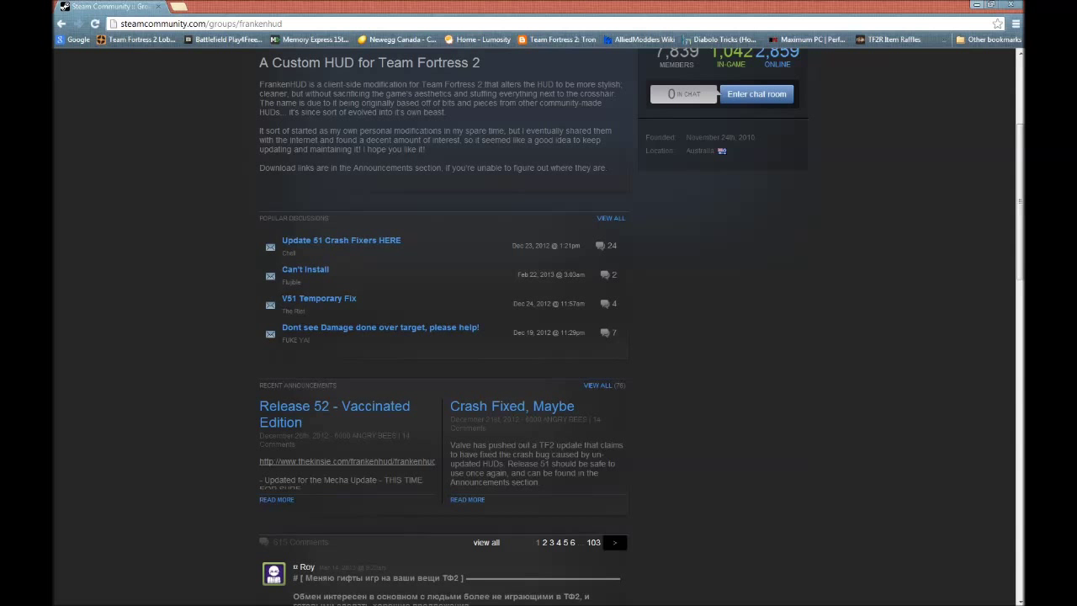
pyautogui.click(977, 5)
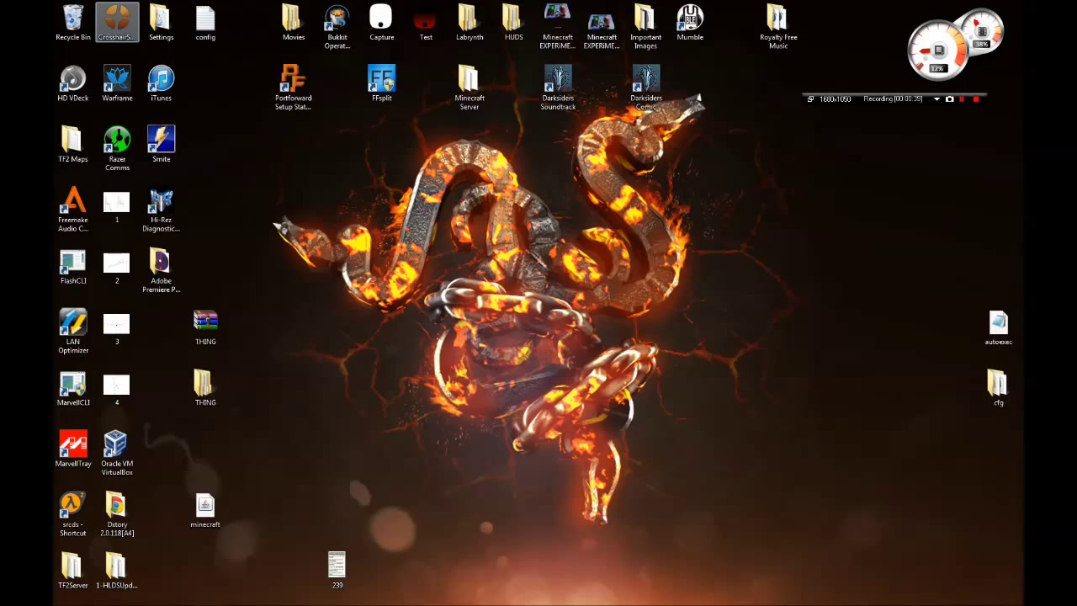
# Launch Crosshair Switcher from the desktop and confirm the Team Fortress 2 tf folder as its directory.
pyautogui.doubleClick(117, 23)
pyautogui.click(570, 319)
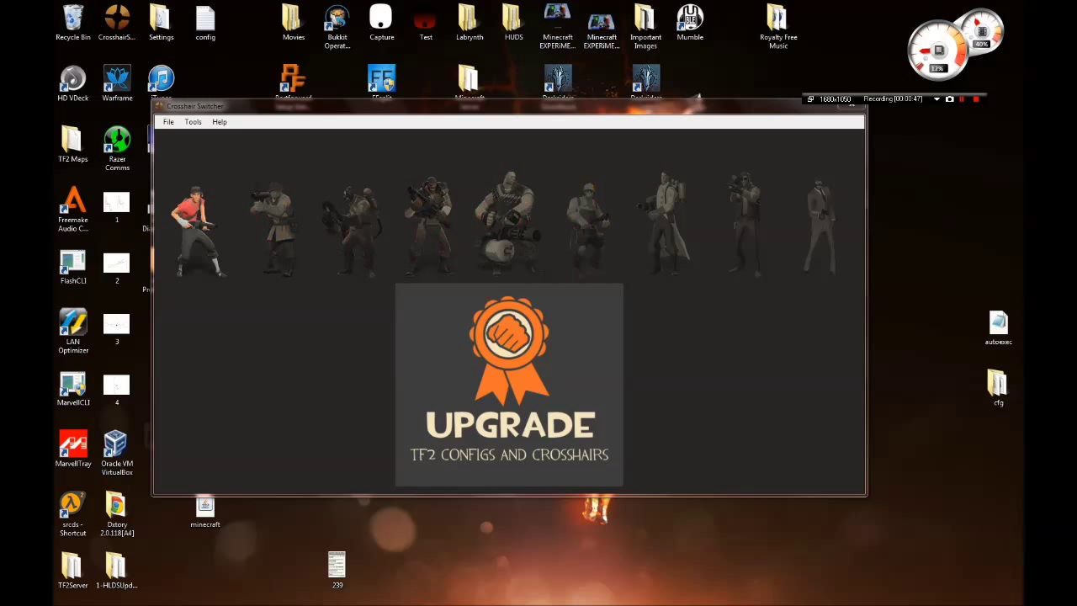
pyautogui.click(168, 122)
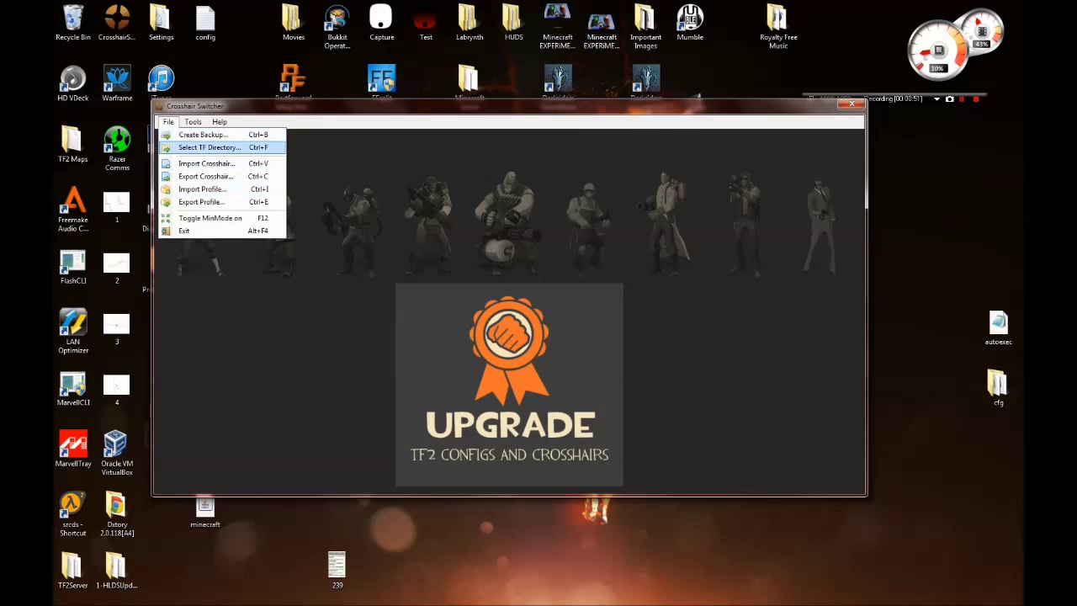
pyautogui.click(209, 147)
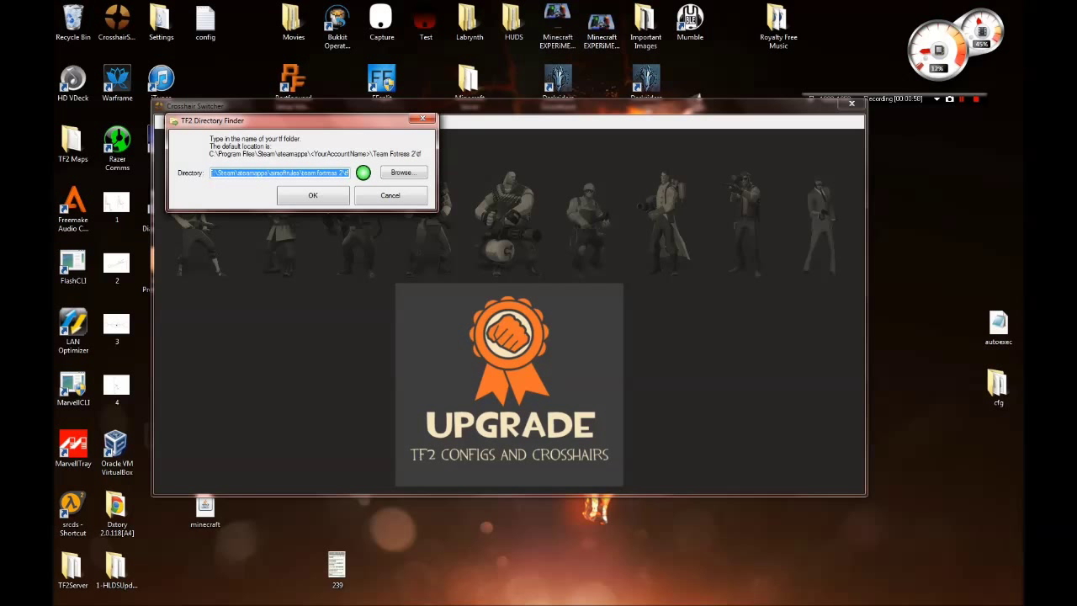
pyautogui.press('Return')
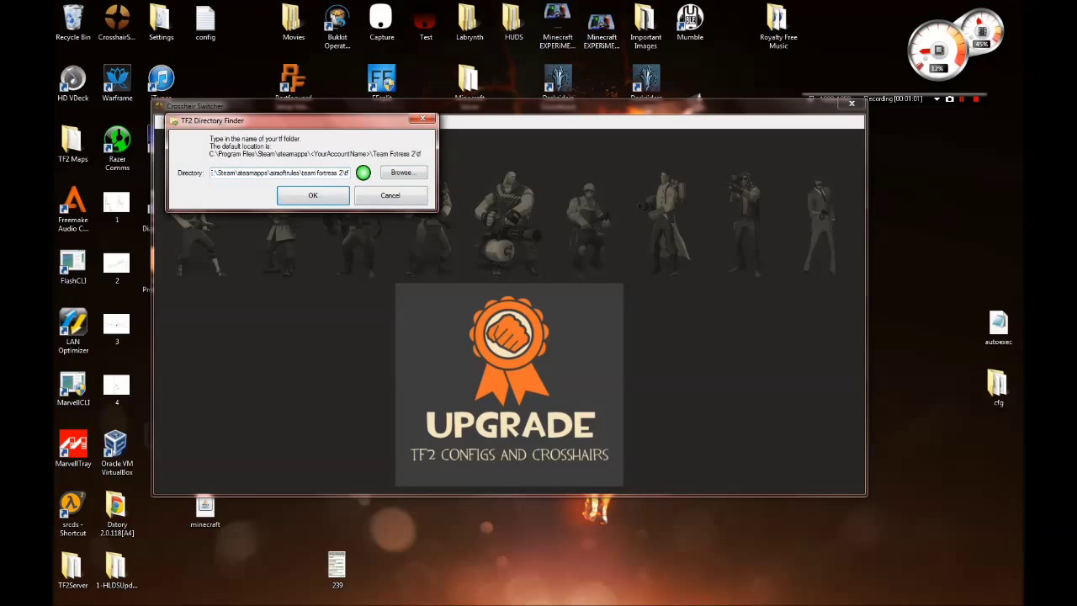
pyautogui.press('Return')
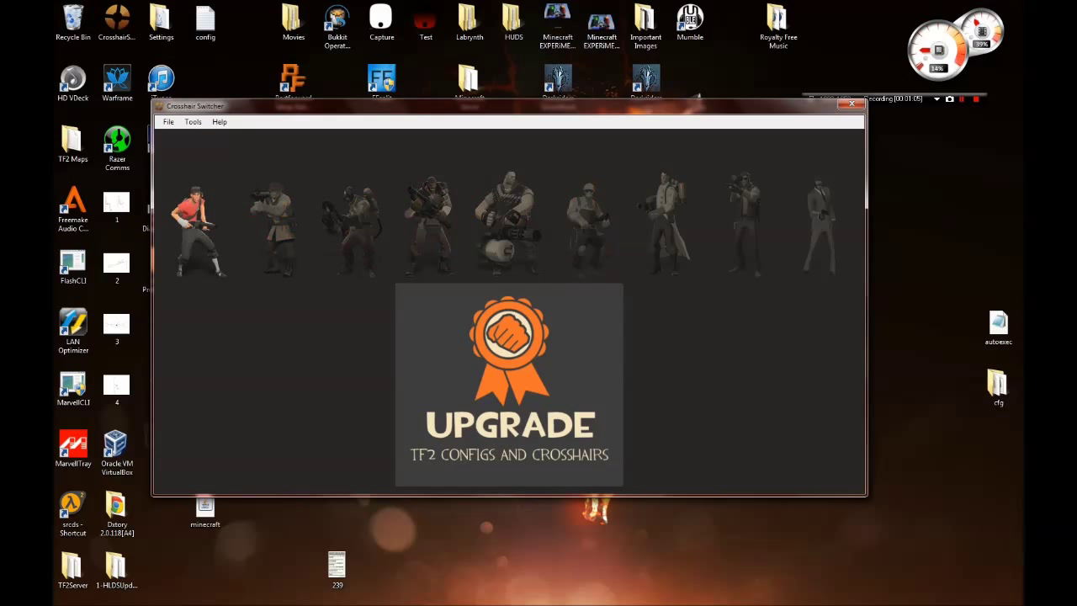
# Check the Scout's crosshair slots and open the crosshair creation dialog.
pyautogui.click(196, 225)
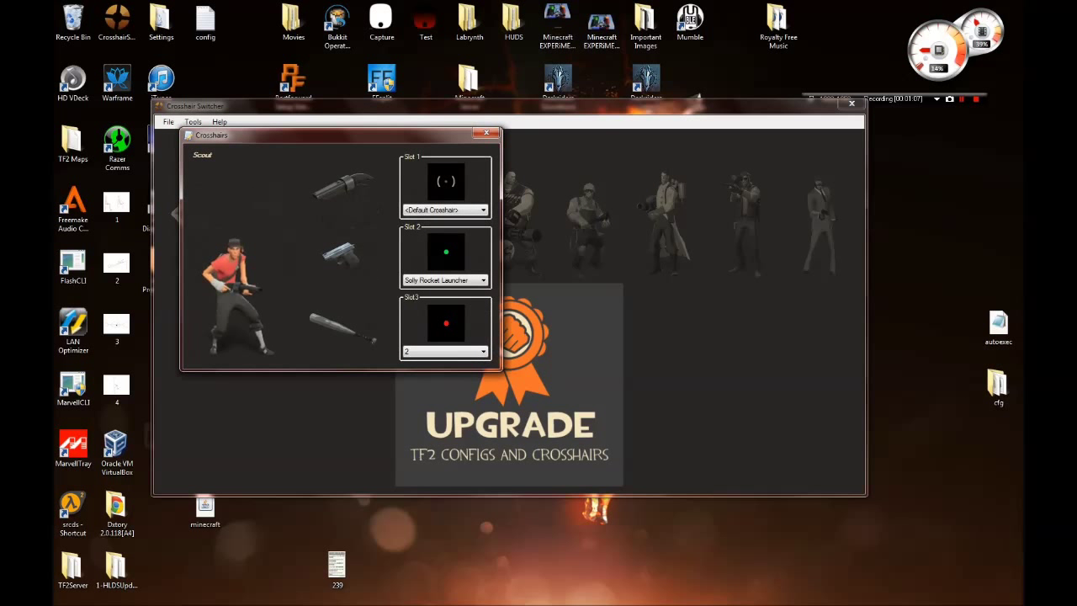
pyautogui.click(486, 132)
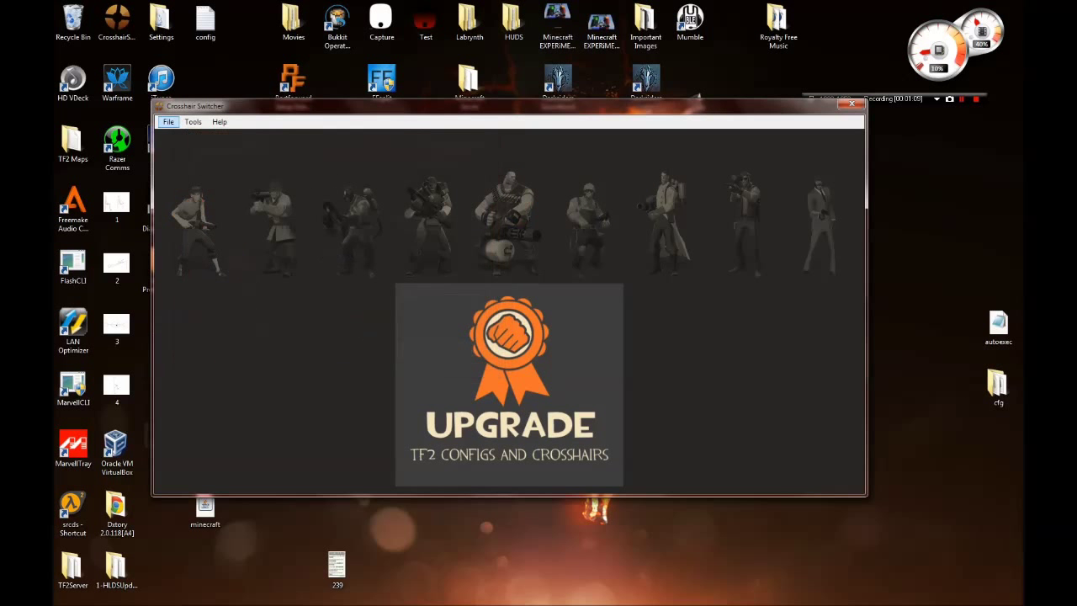
pyautogui.click(169, 122)
pyautogui.moveTo(193, 122)
pyautogui.click(214, 135)
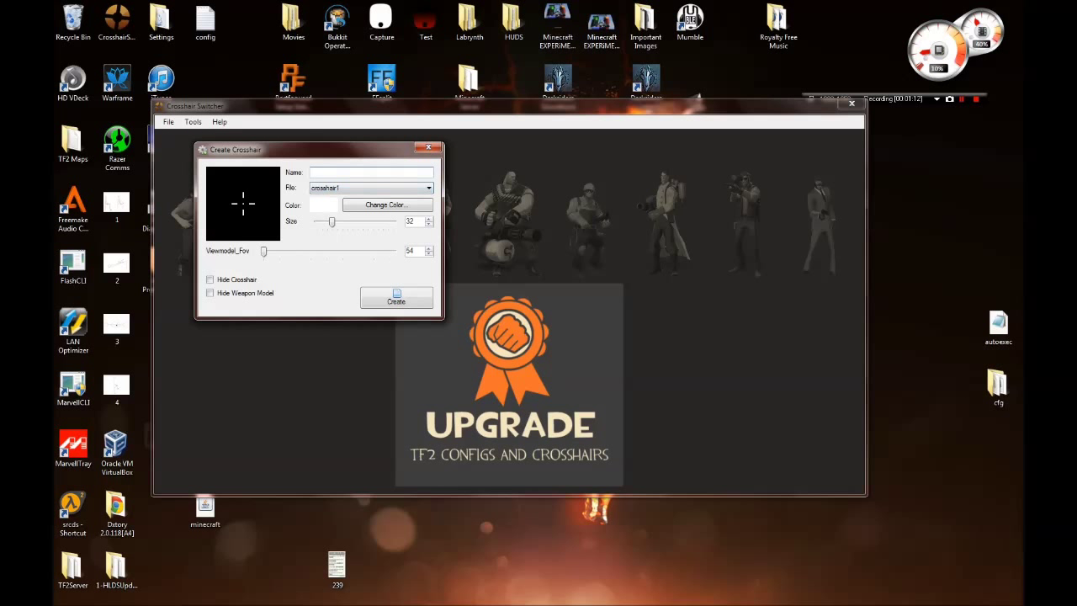
# Name the new crosshair Test and choose the crosshair3 file for its shape.
pyautogui.write('Test')
pyautogui.click(371, 188)
pyautogui.click(372, 236)
pyautogui.hotkey('alt', 'Down')
pyautogui.press('Up')
pyautogui.press('Up')
pyautogui.press('Up')
pyautogui.press('Return')
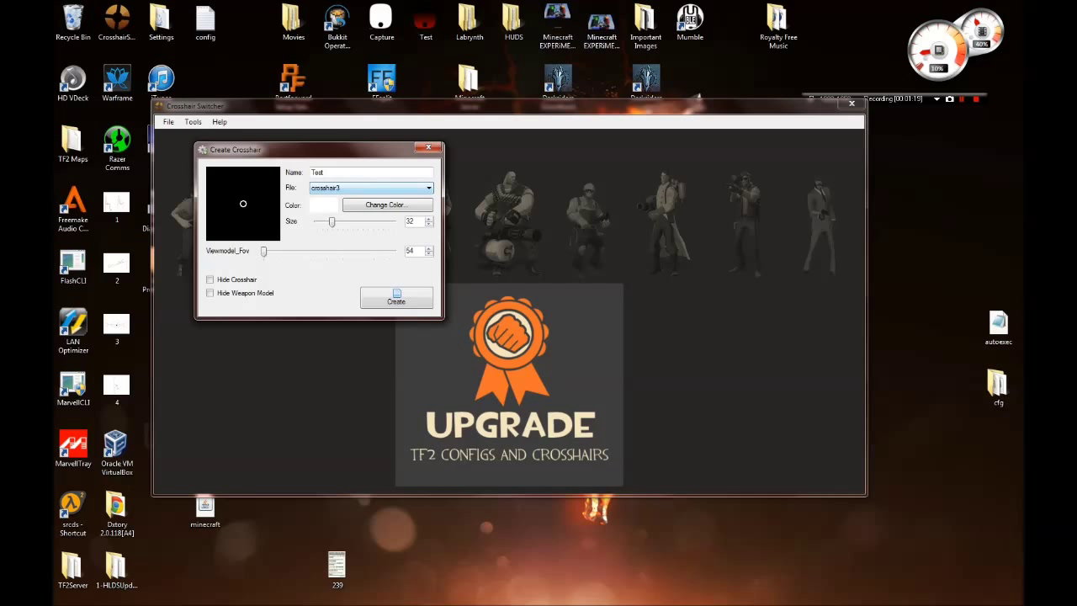
# Set the new crosshair's color to cyan from the basic colors.
pyautogui.press('Tab')
pyautogui.press('Return')
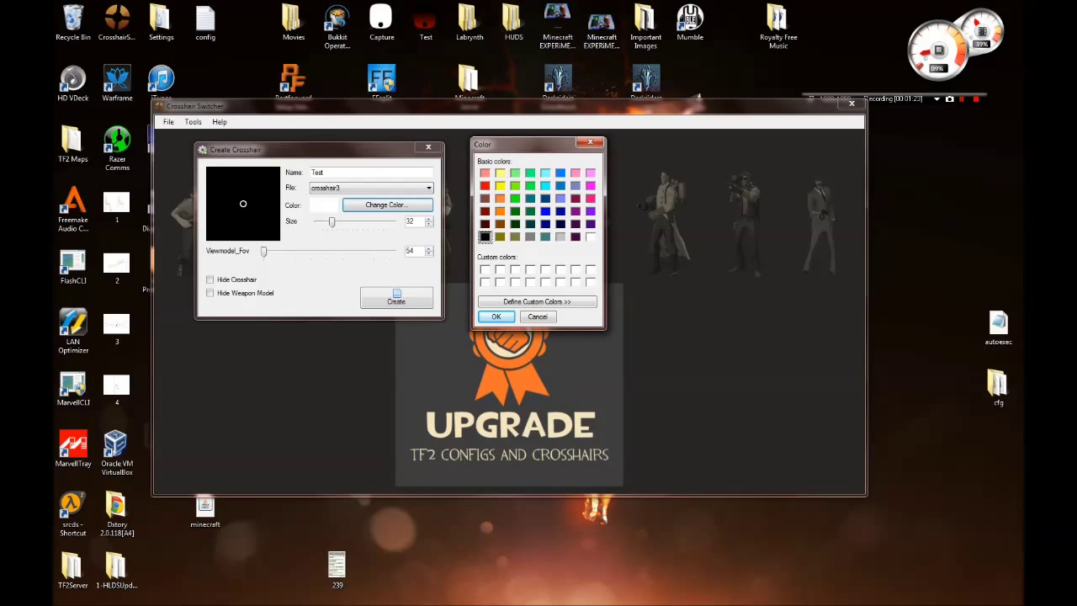
pyautogui.click(561, 224)
pyautogui.click(546, 186)
pyautogui.click(591, 186)
pyautogui.click(515, 198)
pyautogui.click(500, 212)
pyautogui.click(545, 185)
pyautogui.click(497, 317)
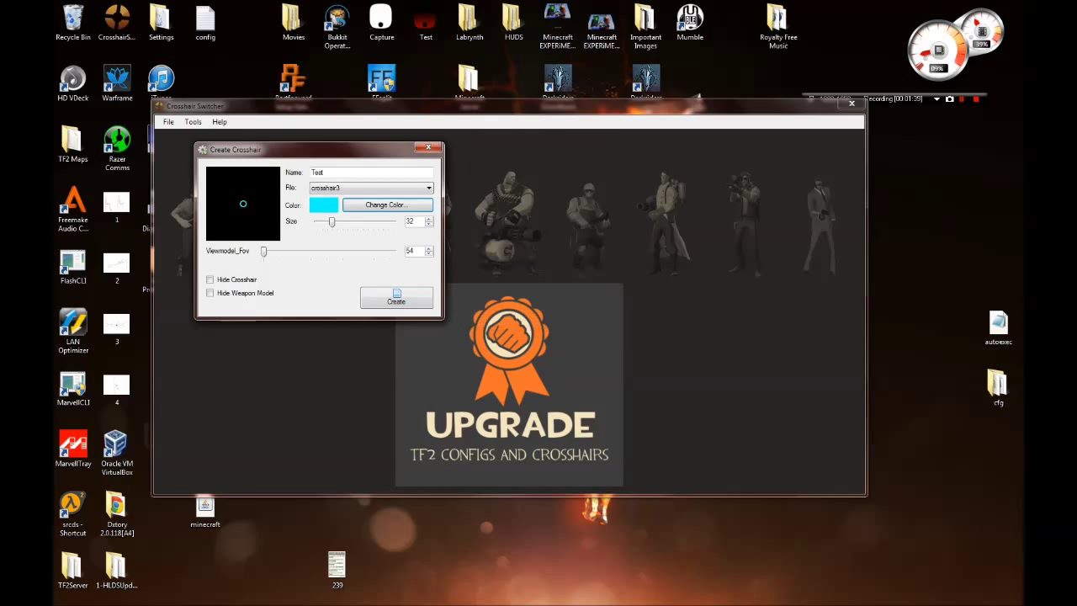
# Set Viewmodel_Fov to 80 and create the crosshair with neither the crosshair nor the weapon model hidden.
pyautogui.moveTo(263, 251); pyautogui.dragTo(314, 251)
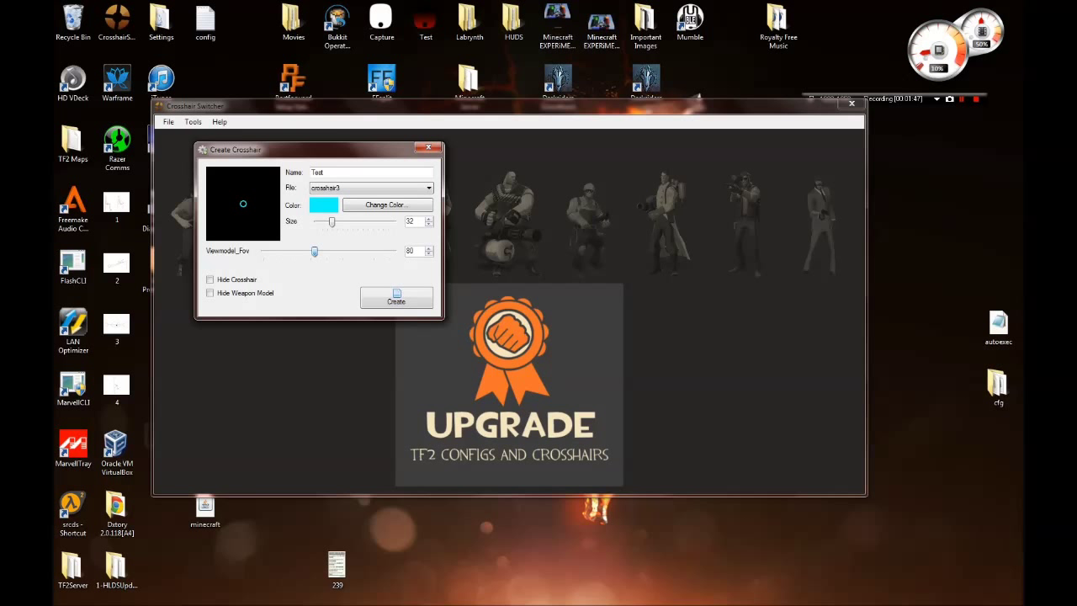
pyautogui.moveTo(314, 251)
pyautogui.mouseDown()
pyautogui.moveTo(393, 251)
pyautogui.moveTo(315, 251)
pyautogui.mouseUp()
pyautogui.click(211, 280)
pyautogui.click(210, 279)
pyautogui.click(211, 279)
pyautogui.click(211, 280)
pyautogui.click(211, 293)
pyautogui.click(211, 293)
pyautogui.click(397, 300)
pyautogui.click(594, 347)
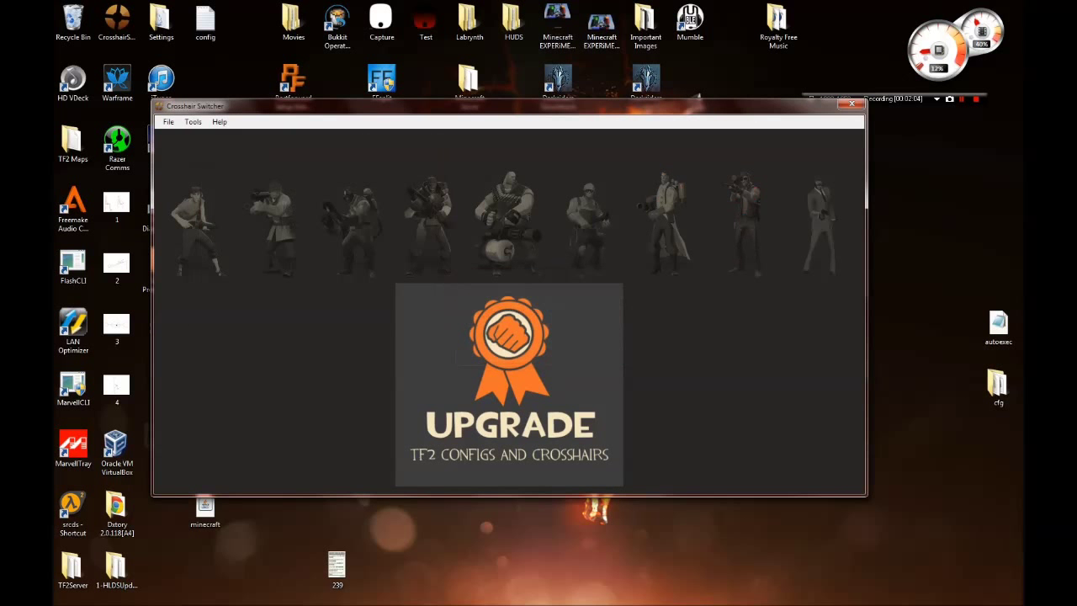
# Assign the Test crosshair to the Soldier's weapon slot 1.
pyautogui.click(273, 227)
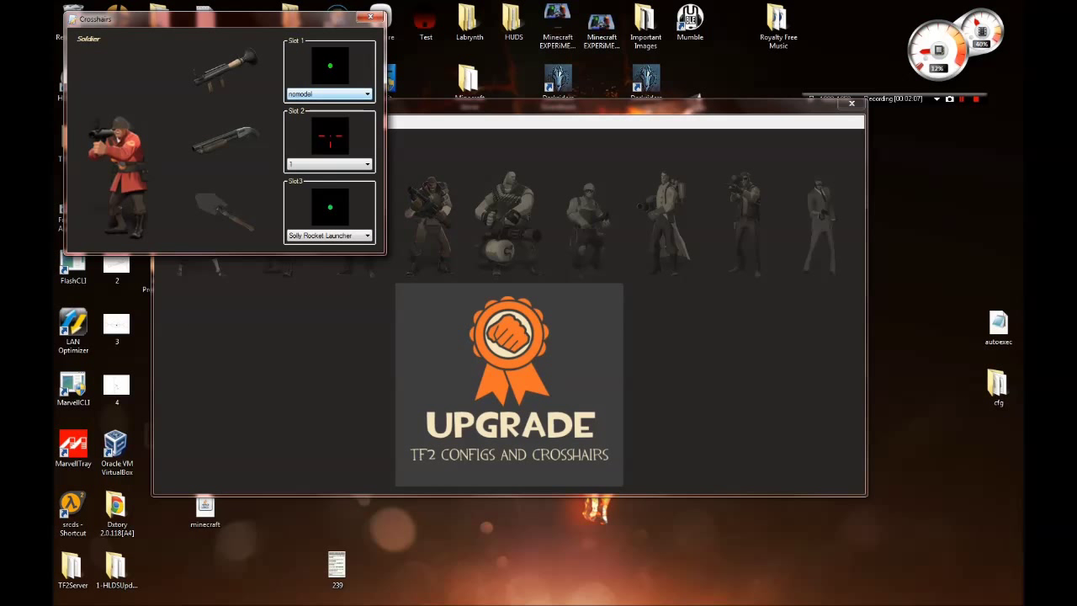
pyautogui.click(330, 94)
pyautogui.click(328, 160)
pyautogui.click(370, 16)
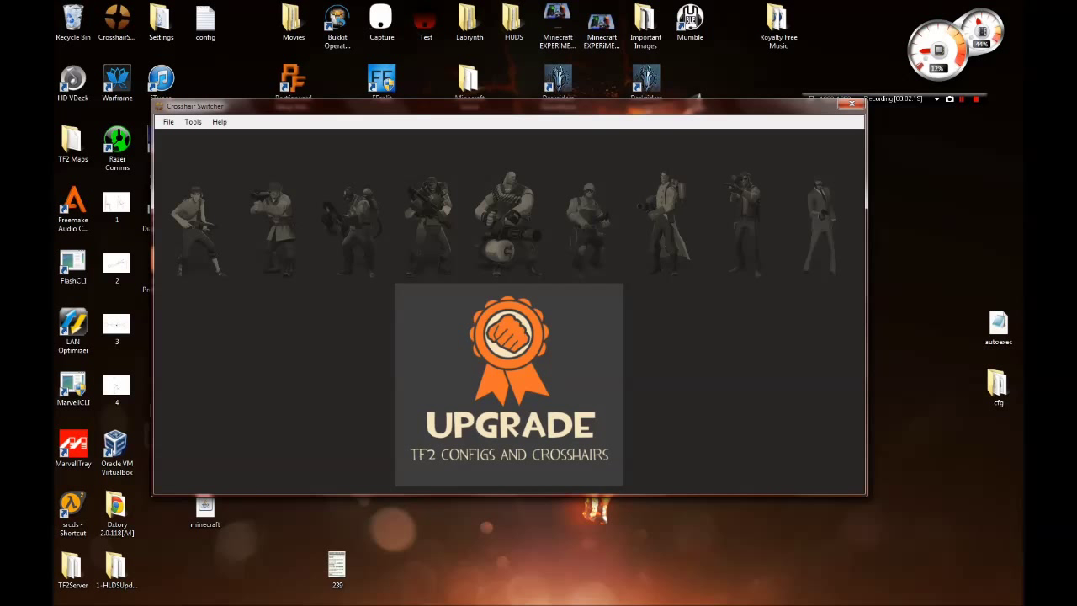
# Examine the crosshairs assigned to the Pyro's and the Scout's weapon slots.
pyautogui.click(354, 223)
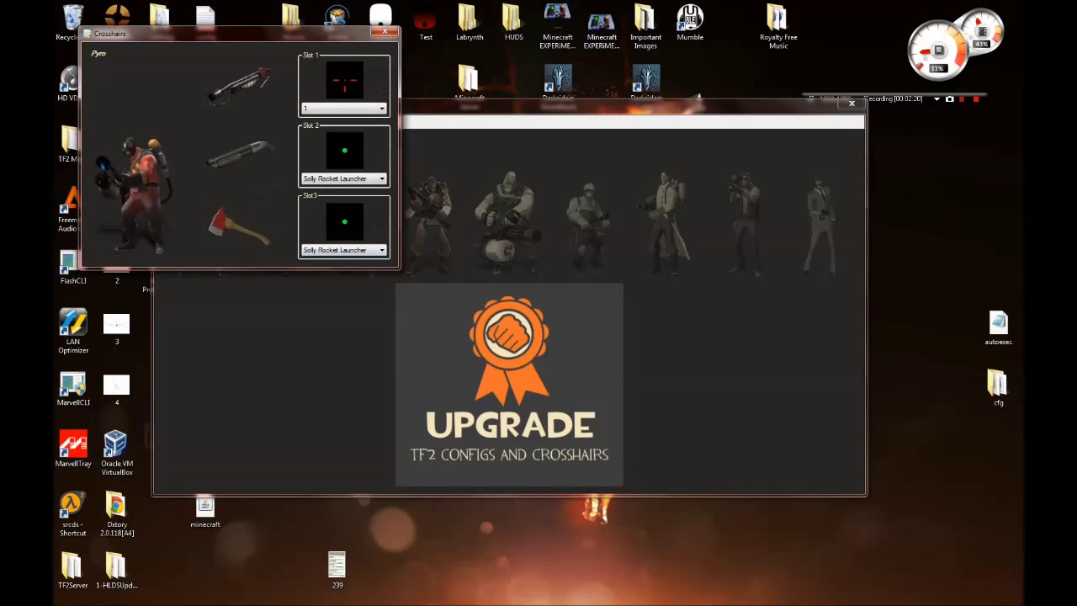
pyautogui.click(384, 31)
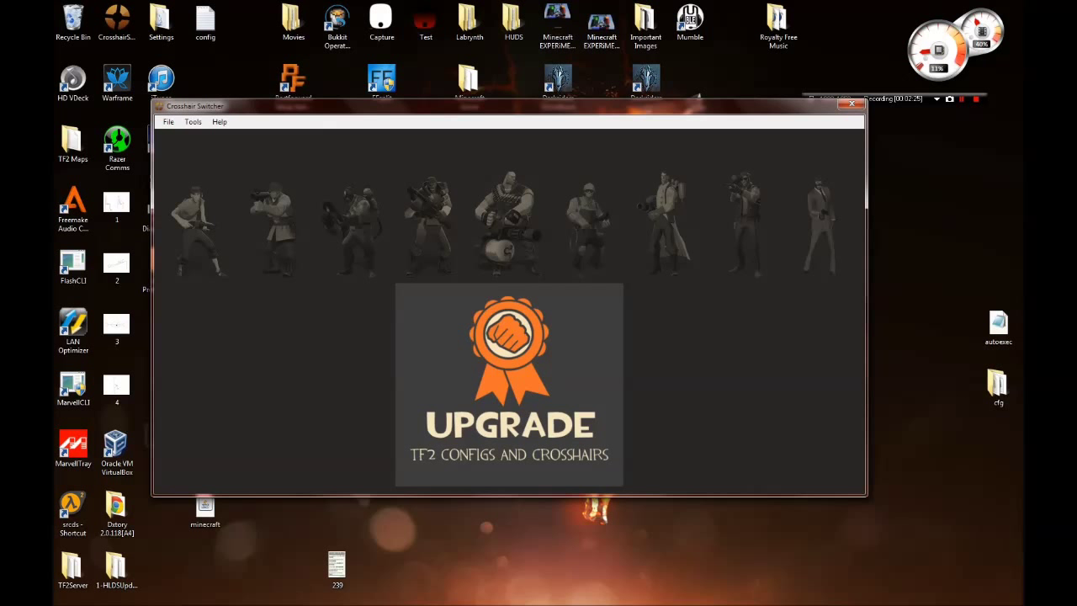
pyautogui.click(195, 225)
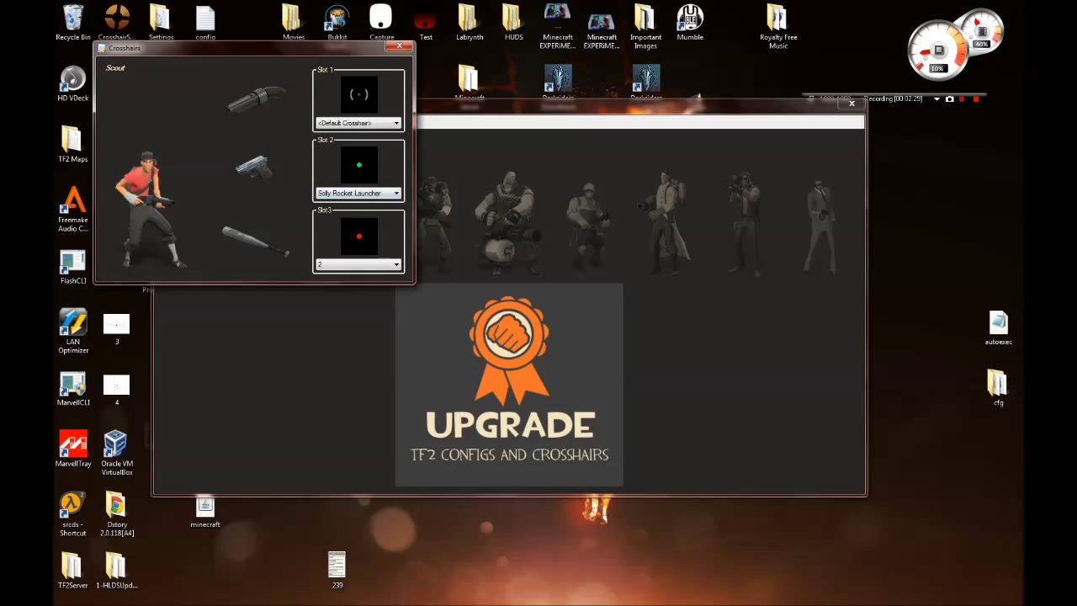
pyautogui.click(399, 46)
# Upgrade the TF2 configs and crosshairs, agreeing to replace the existing class cfg files.
pyautogui.click(509, 385)
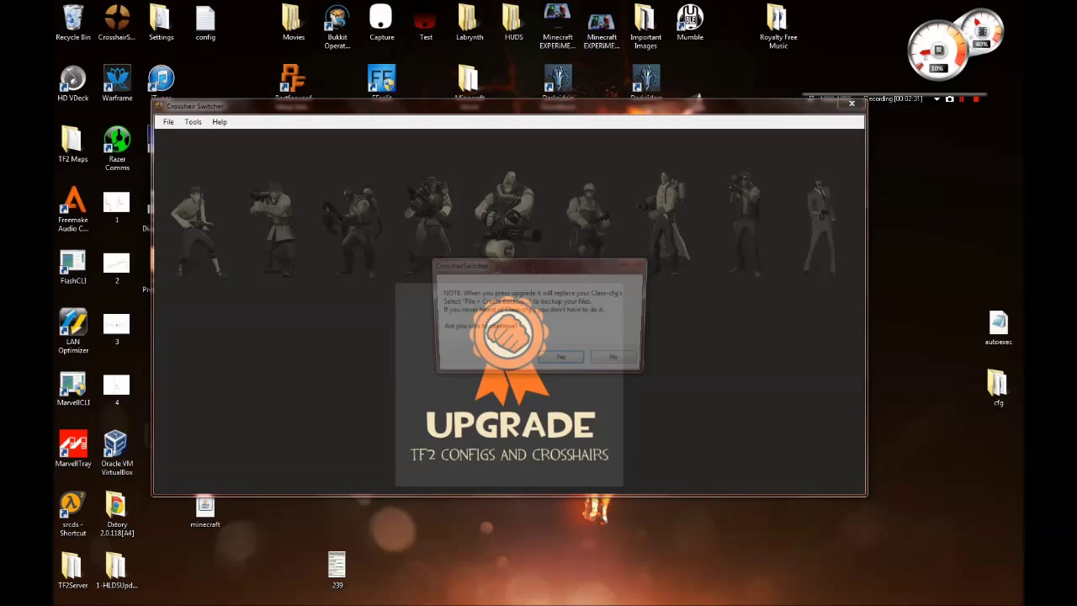
pyautogui.click(562, 362)
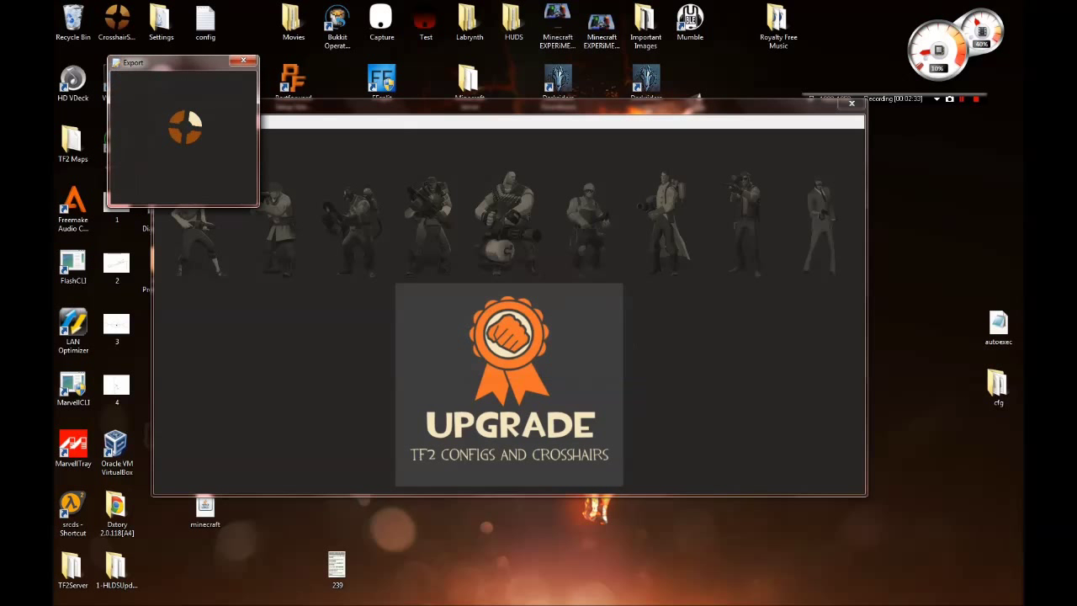
pyautogui.press('Return')
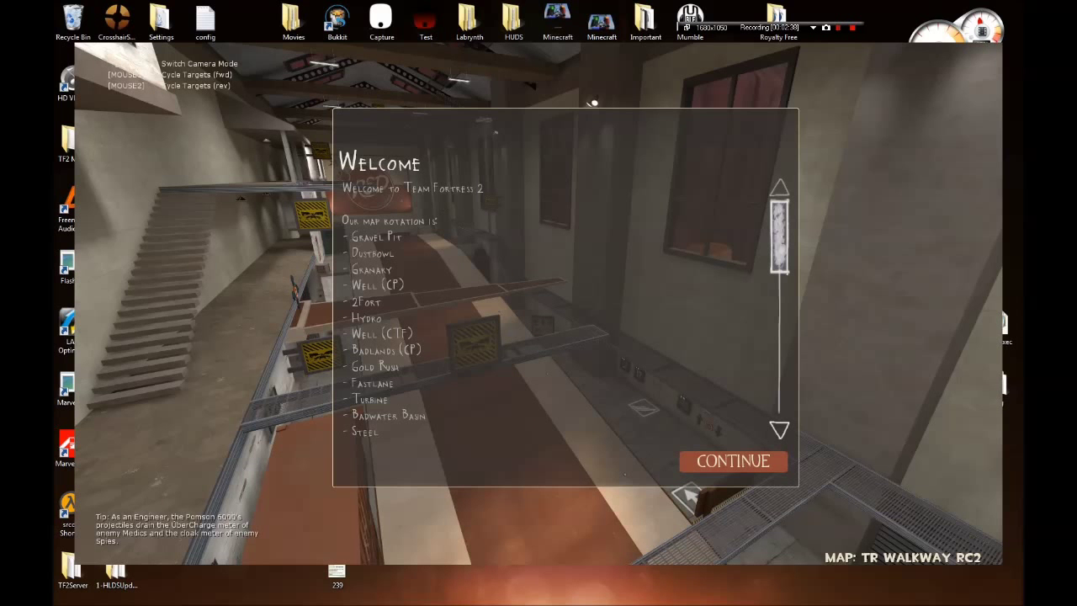
# In Team Fortress 2, pass the welcome message on the tr_walkway_rc2 map and join team RED as Soldier.
pyautogui.click(734, 462)
pyautogui.click(397, 461)
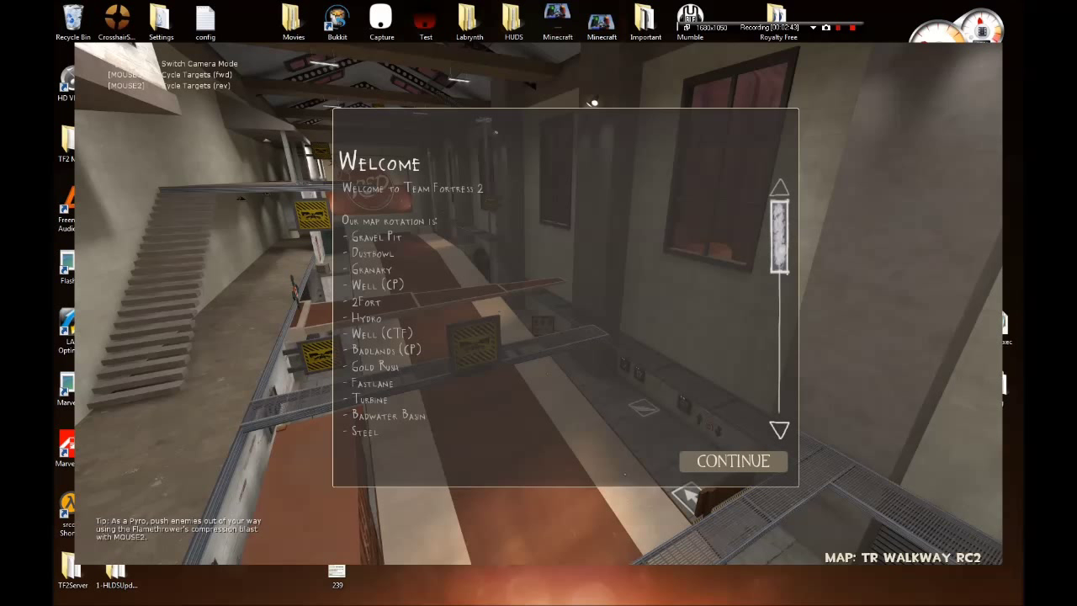
pyautogui.scroll(-10, 565, 312)
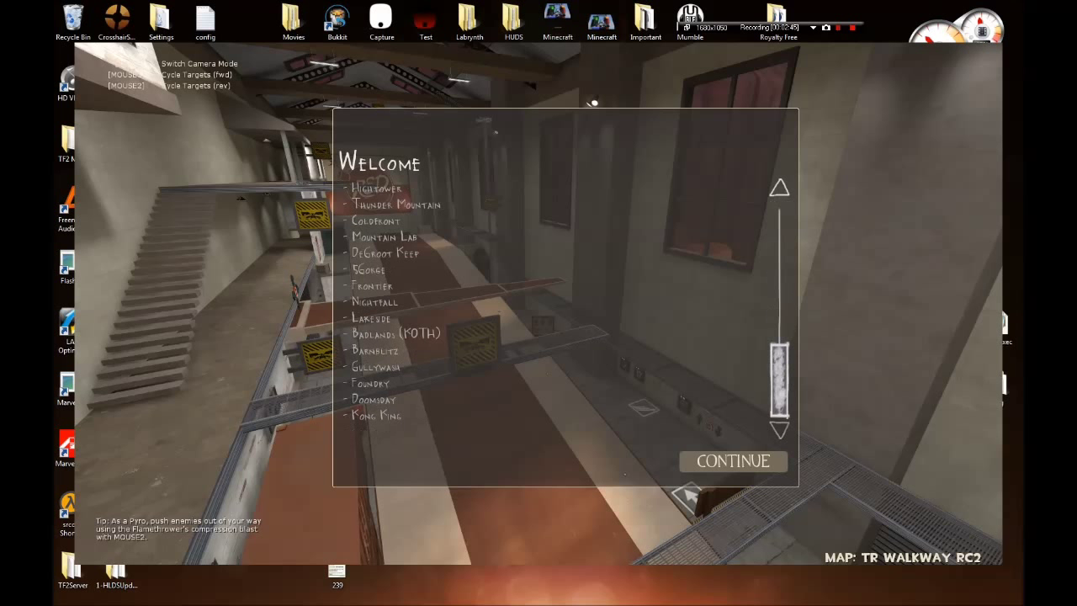
pyautogui.scroll(10, 566, 311)
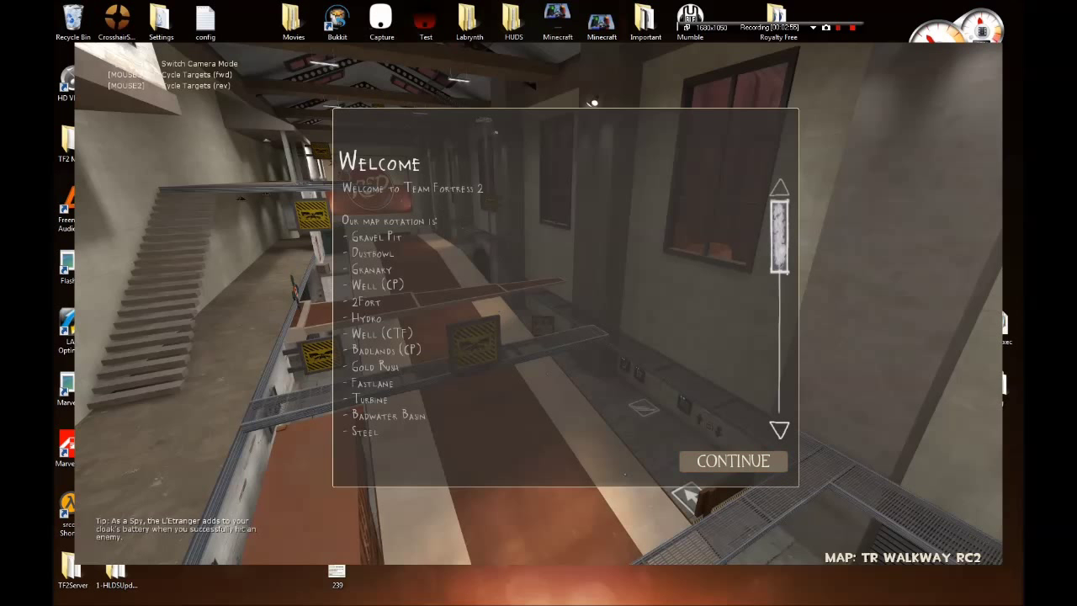
pyautogui.click(733, 461)
pyautogui.click(734, 460)
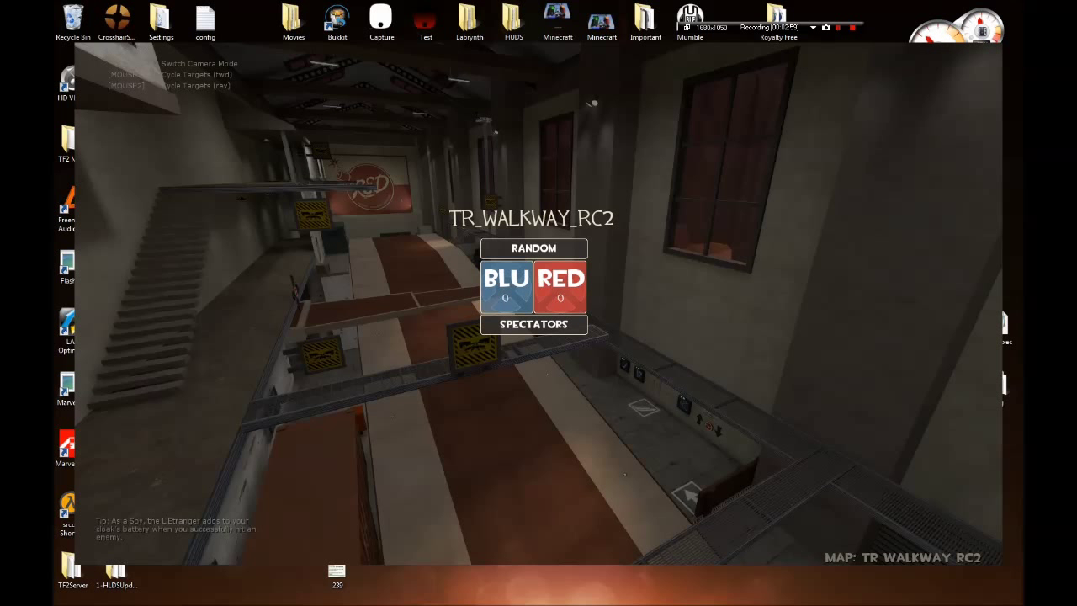
pyautogui.click(561, 292)
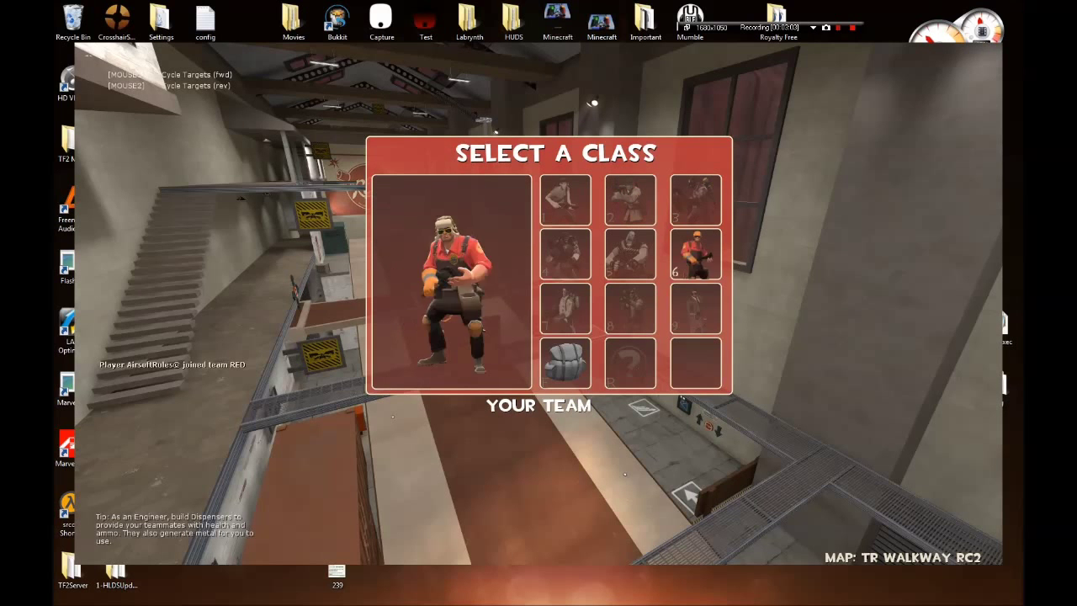
pyautogui.press('2')
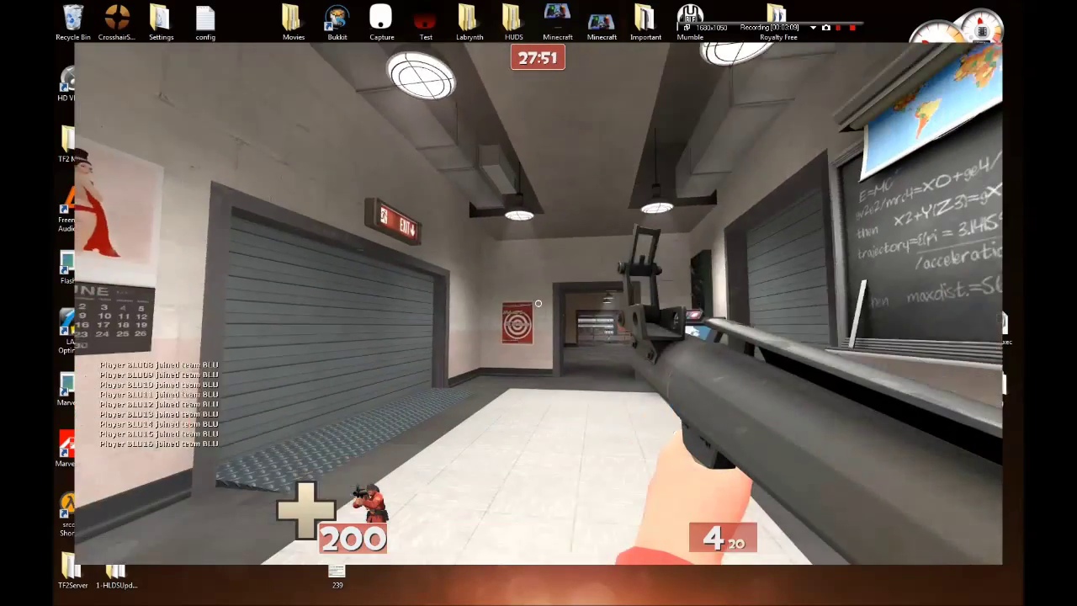
# Fire the Soldier's rocket launcher around the map to test the new crosshair in play.
pyautogui.click(538, 303)
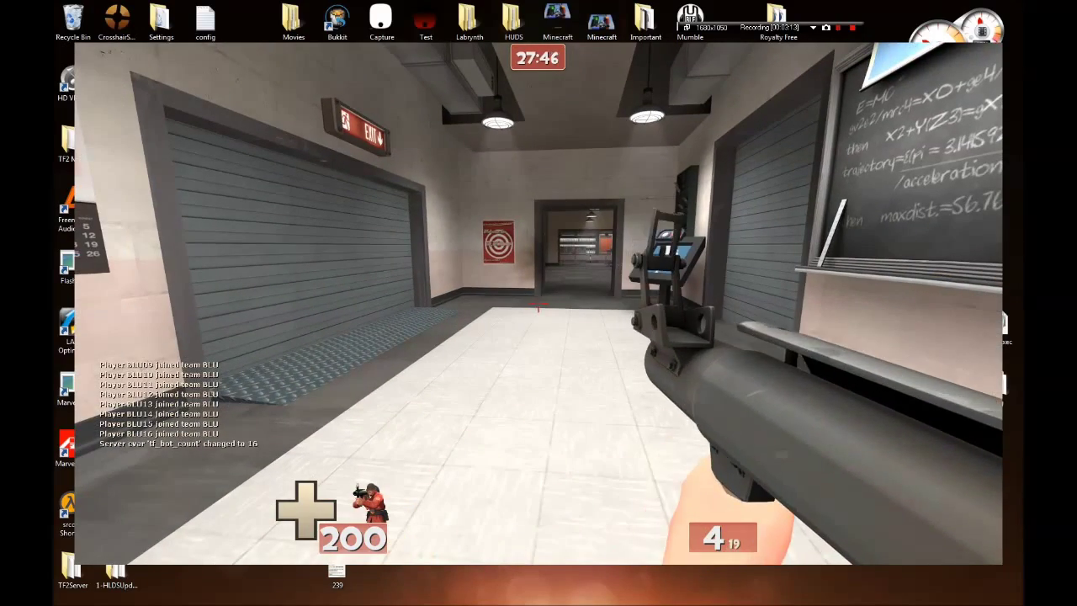
pyautogui.press('w')
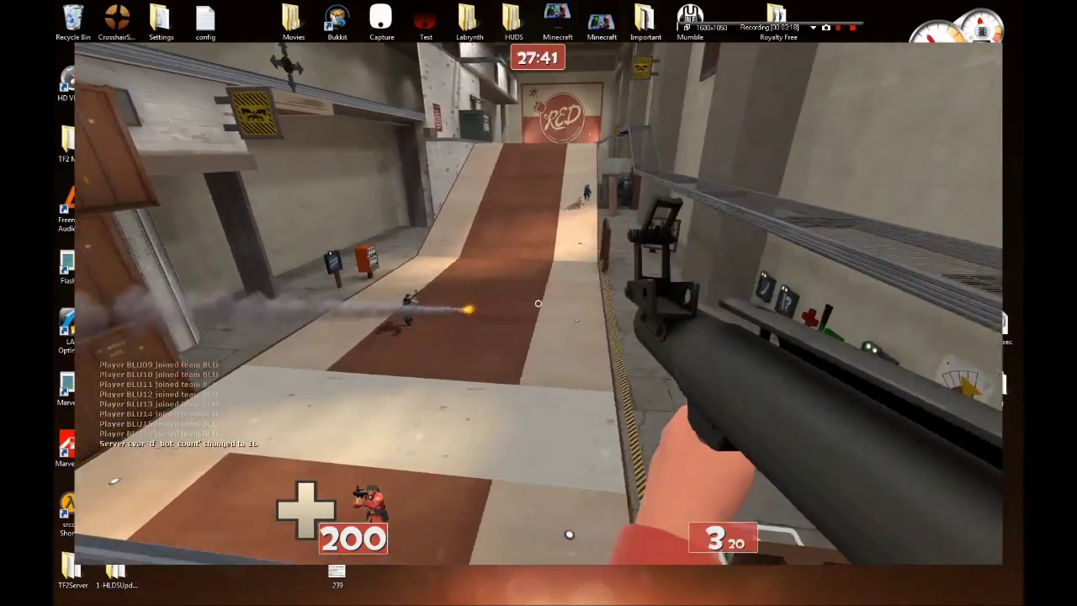
pyautogui.click(539, 303)
pyautogui.click(539, 303)
pyautogui.click(538, 303)
pyautogui.click(538, 303)
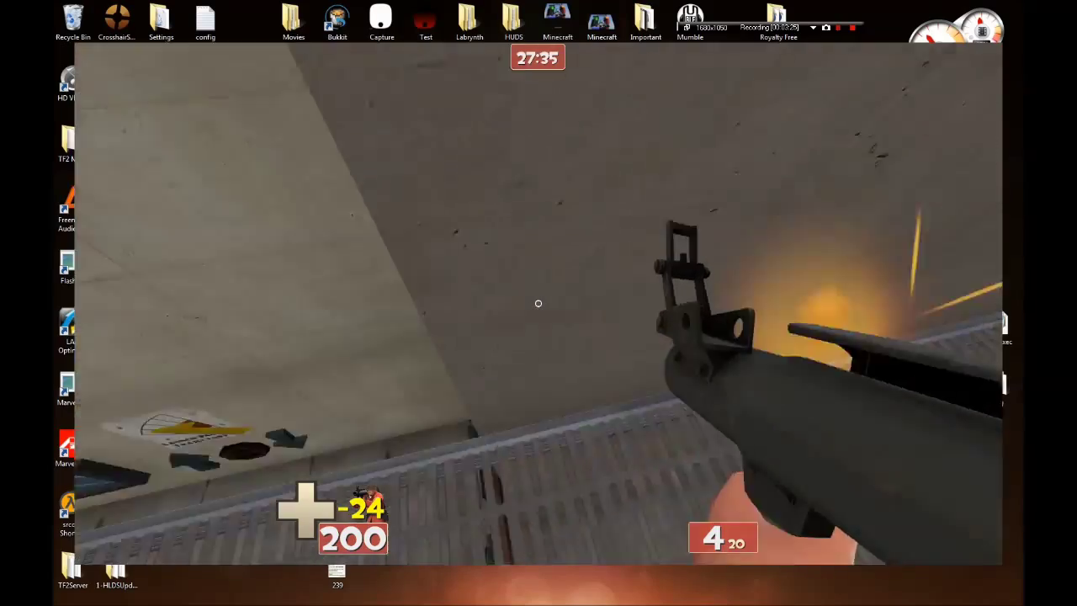
# Rocket-jump off the walls and floor around the metal walkway to test the crosshair while moving.
pyautogui.click(538, 303)
pyautogui.click(539, 303)
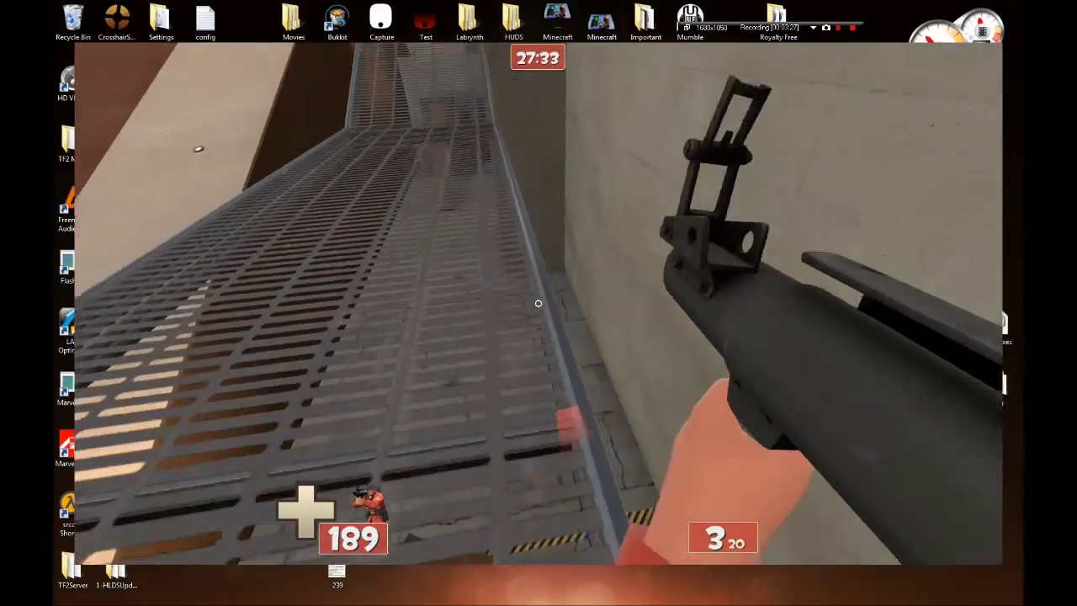
pyautogui.click(538, 303)
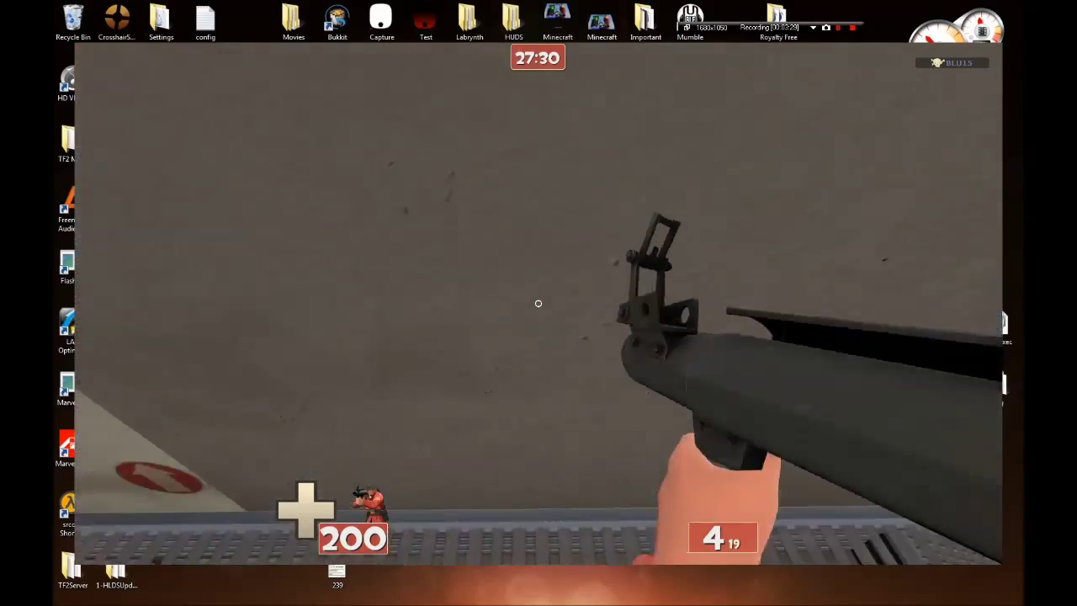
pyautogui.click(538, 303)
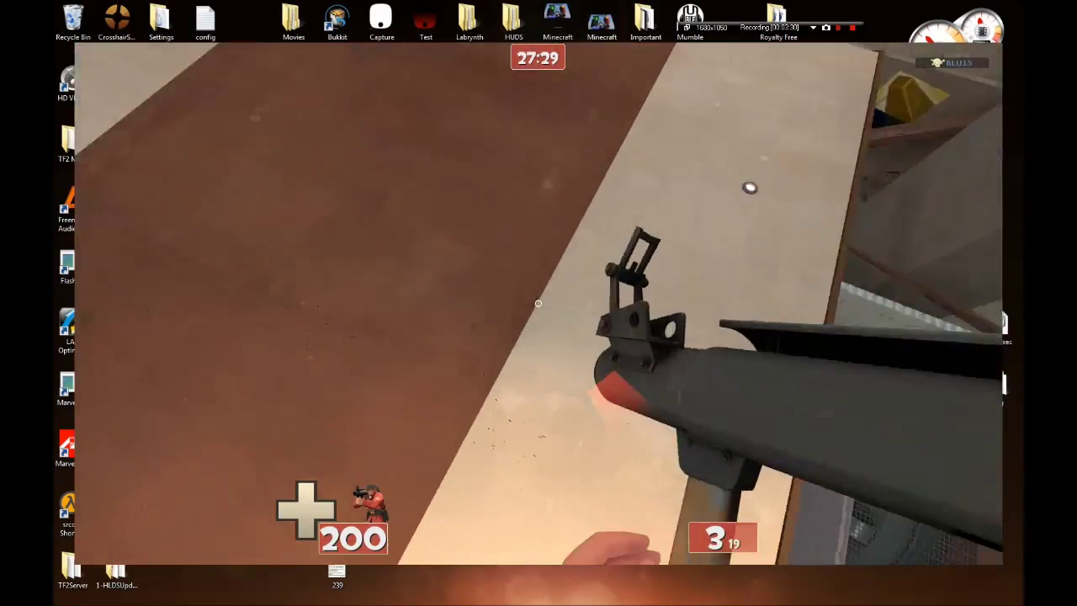
pyautogui.click(538, 303)
pyautogui.click(539, 303)
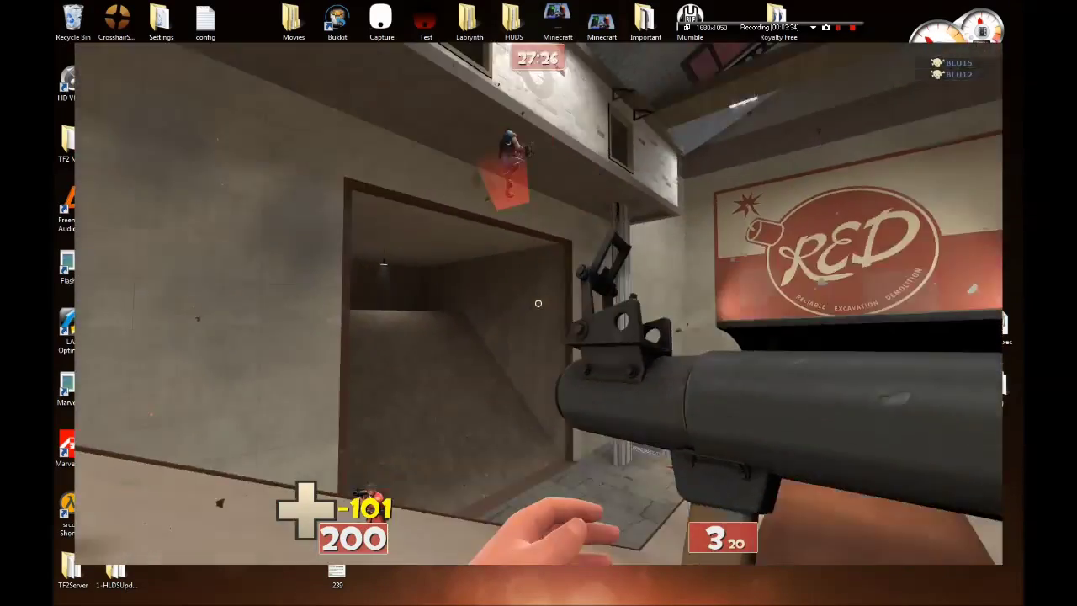
# Fire rockets at the BLU bots advancing along the red walkway to test the crosshair on moving targets.
pyautogui.click(539, 303)
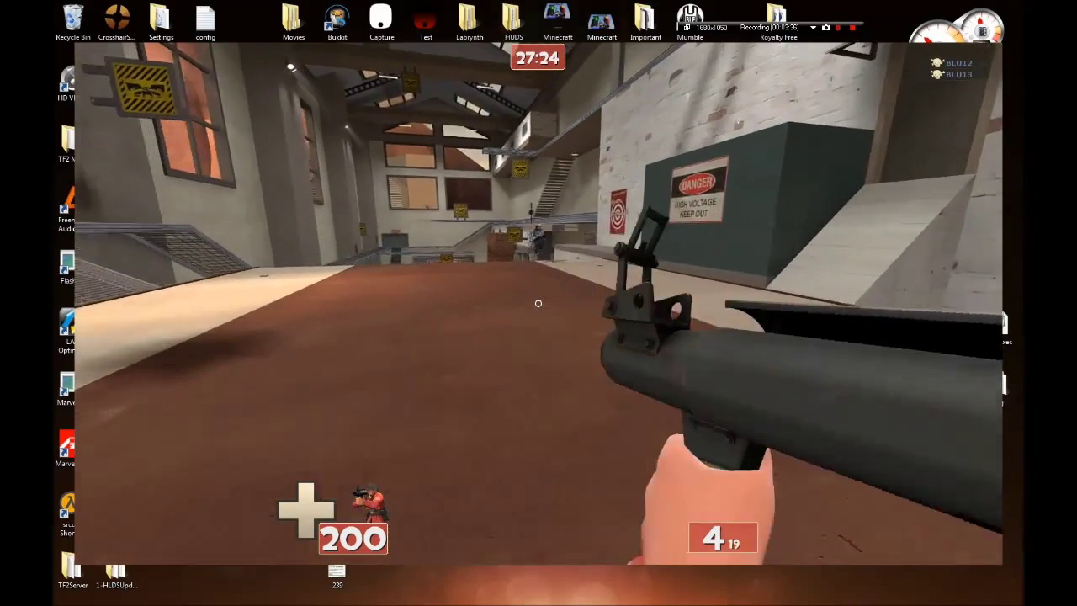
pyautogui.click(539, 303)
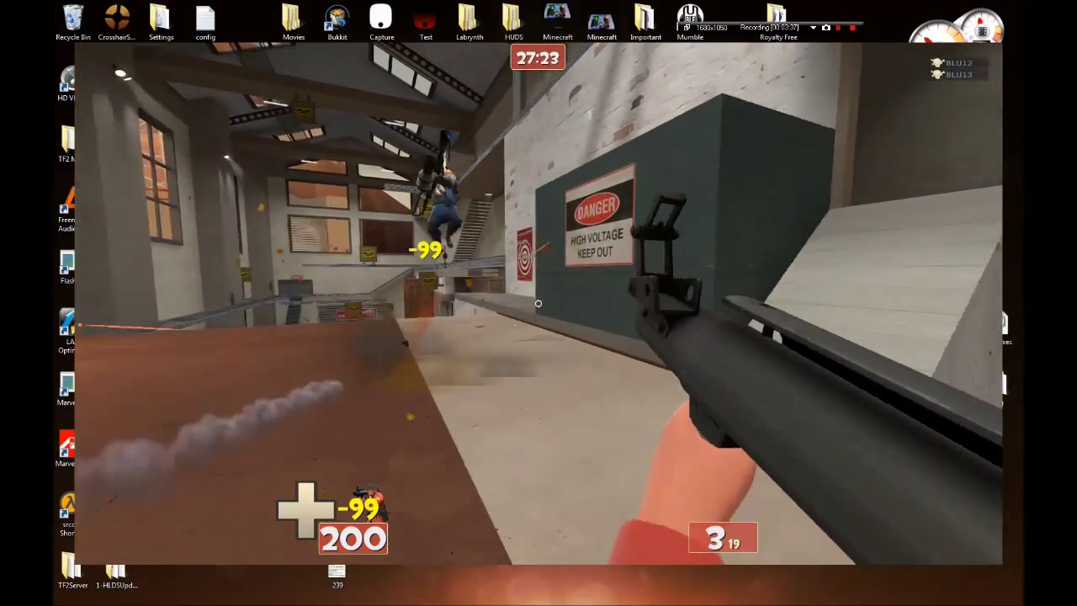
pyautogui.click(538, 303)
pyautogui.click(539, 303)
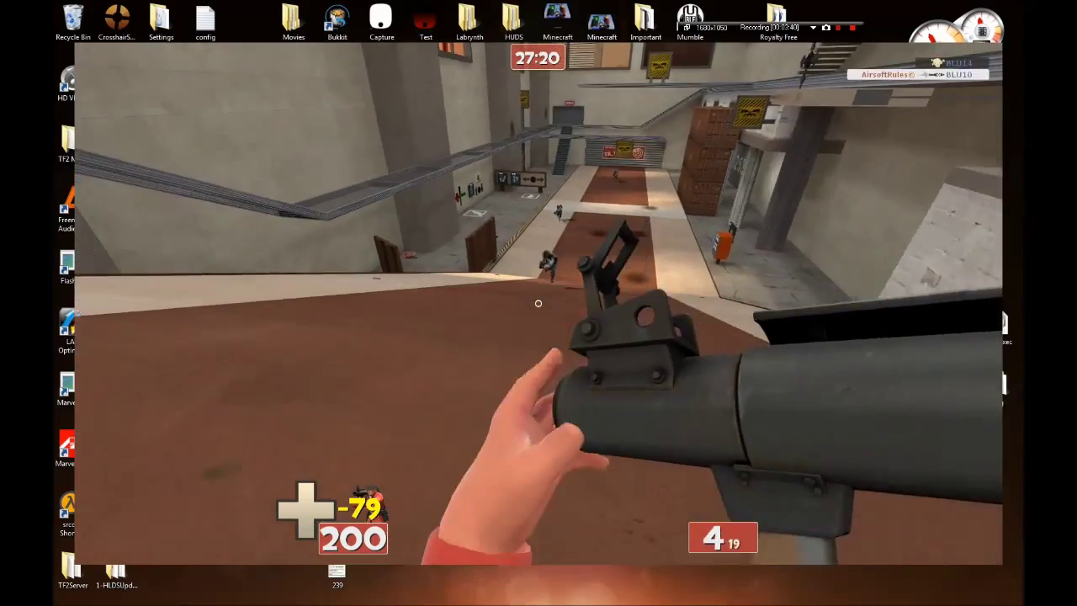
pyautogui.click(538, 303)
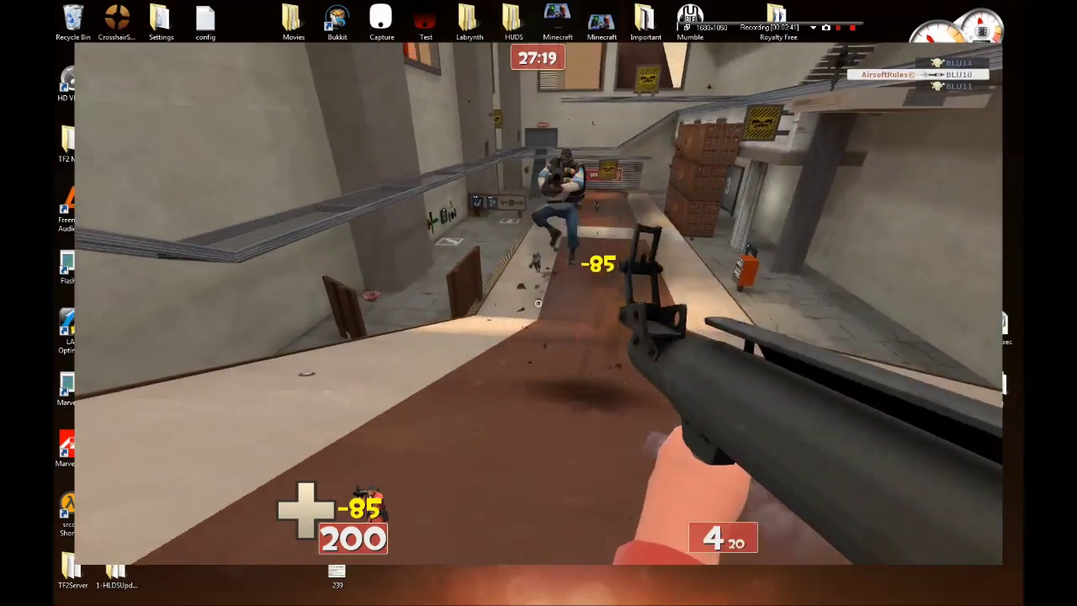
pyautogui.click(539, 303)
pyautogui.click(538, 303)
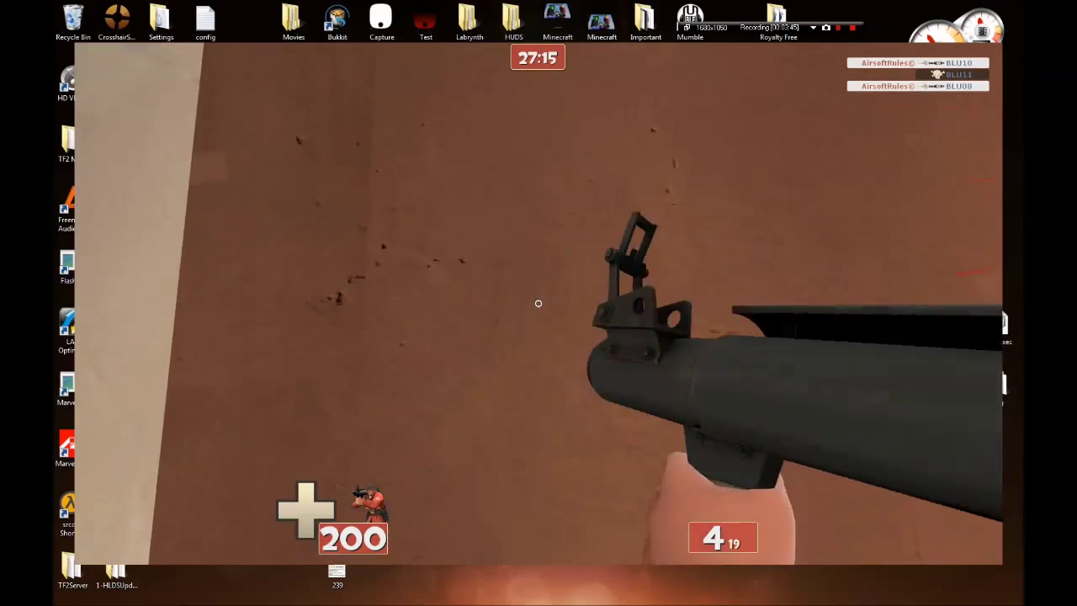
# Rocket-jump to the far end of the walkway and shoot at the BLU bots running there.
pyautogui.click(539, 303)
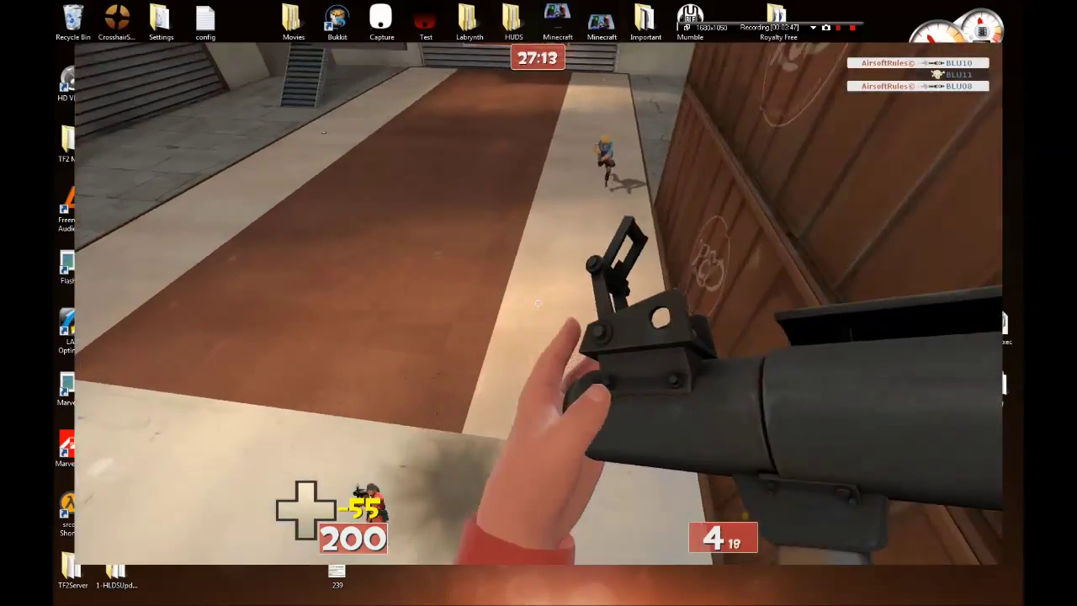
pyautogui.click(539, 303)
pyautogui.click(539, 303)
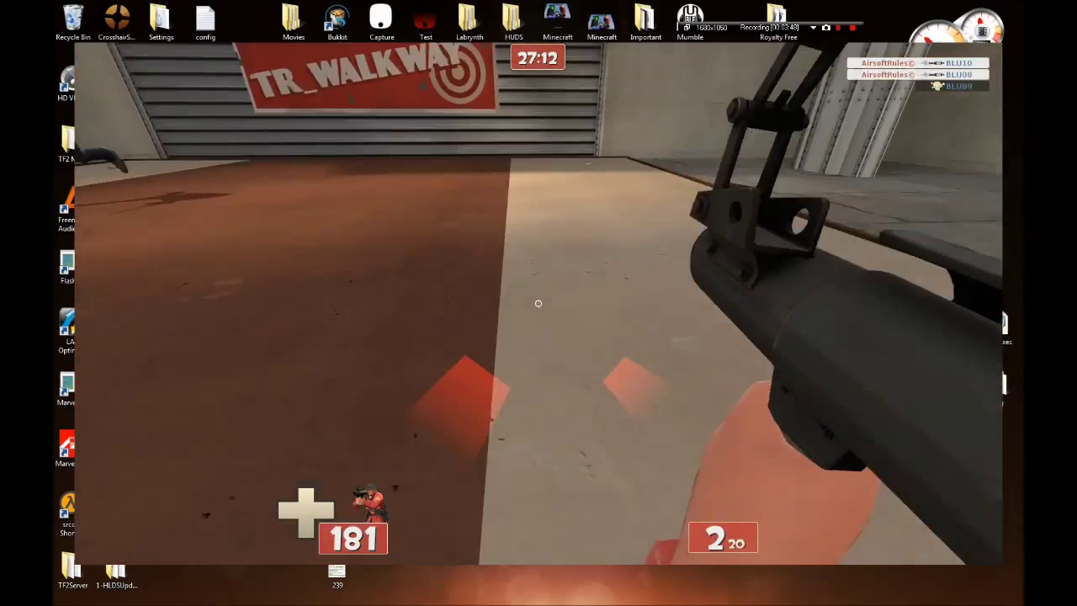
pyautogui.click(539, 303)
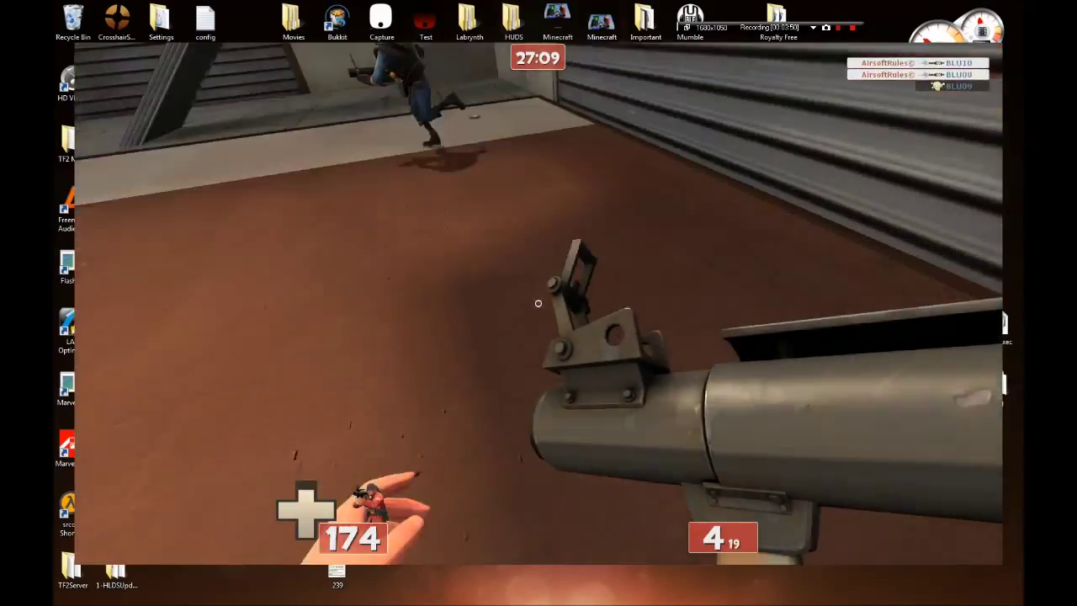
pyautogui.click(539, 303)
pyautogui.click(538, 303)
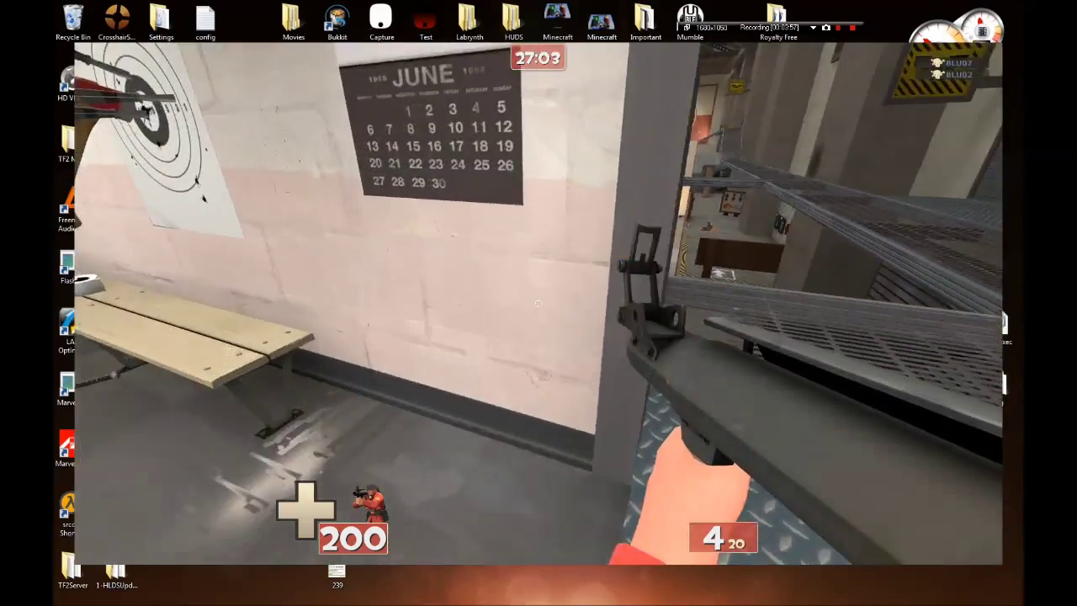
# Shoot the control console with the running-figure screen in the RED room to remove the BLU bots.
pyautogui.click(538, 303)
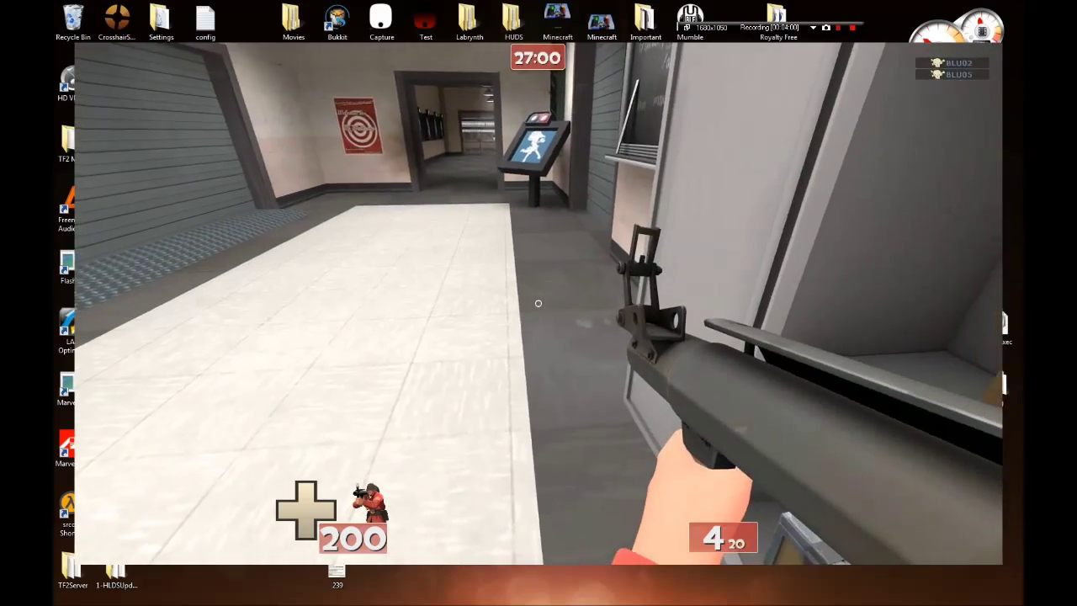
pyautogui.click(539, 303)
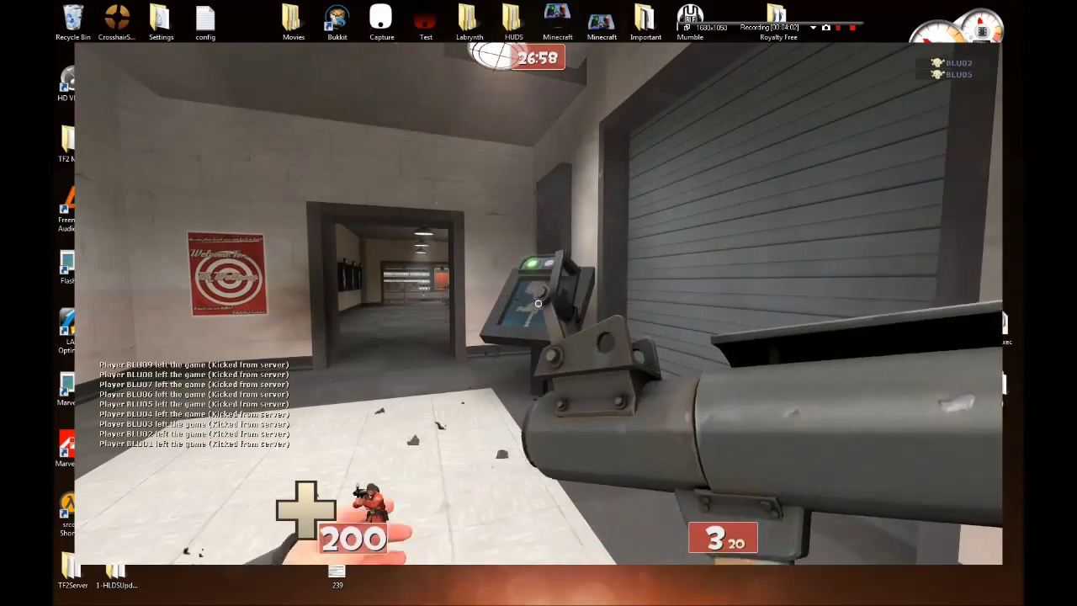